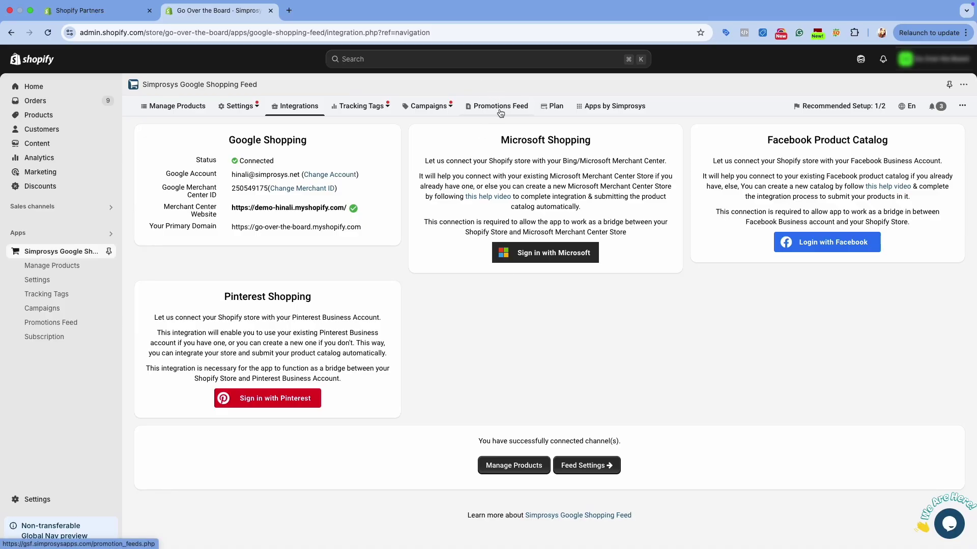
Go to Promotions Feed and begin a new merchant promotion.
click(501, 110)
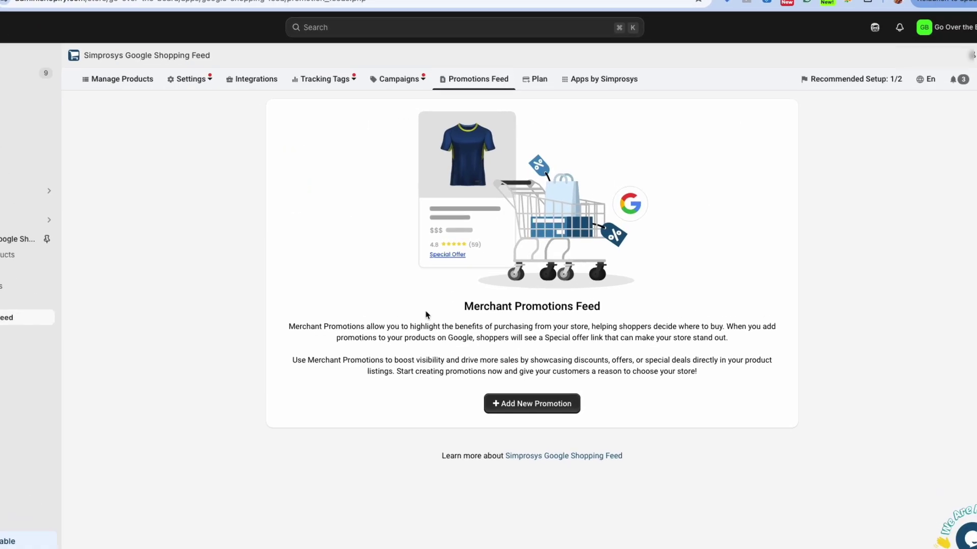
click(529, 405)
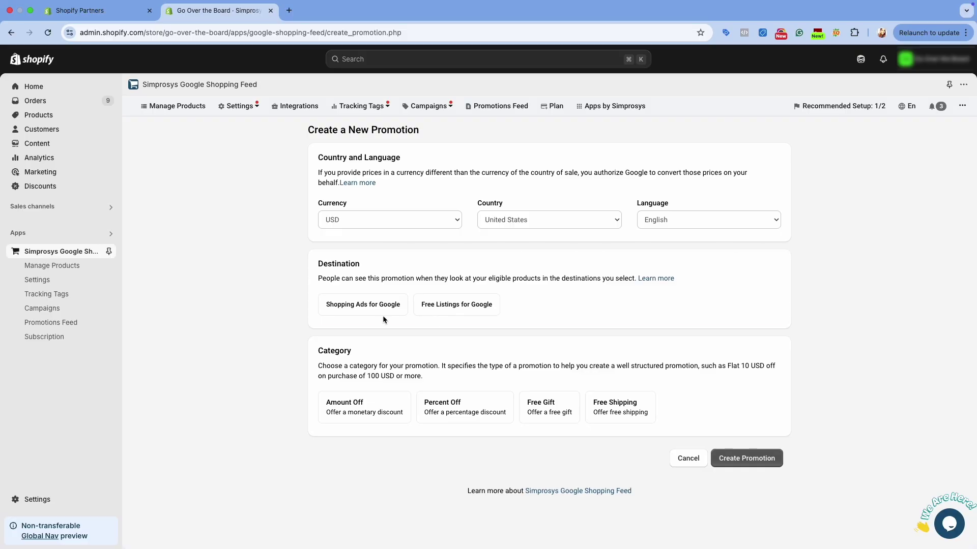
Set the destination to Shopping Ads for Google only, without Free Listings.
click(382, 312)
click(432, 312)
click(423, 310)
Make it an Amount Off promotion.
click(360, 412)
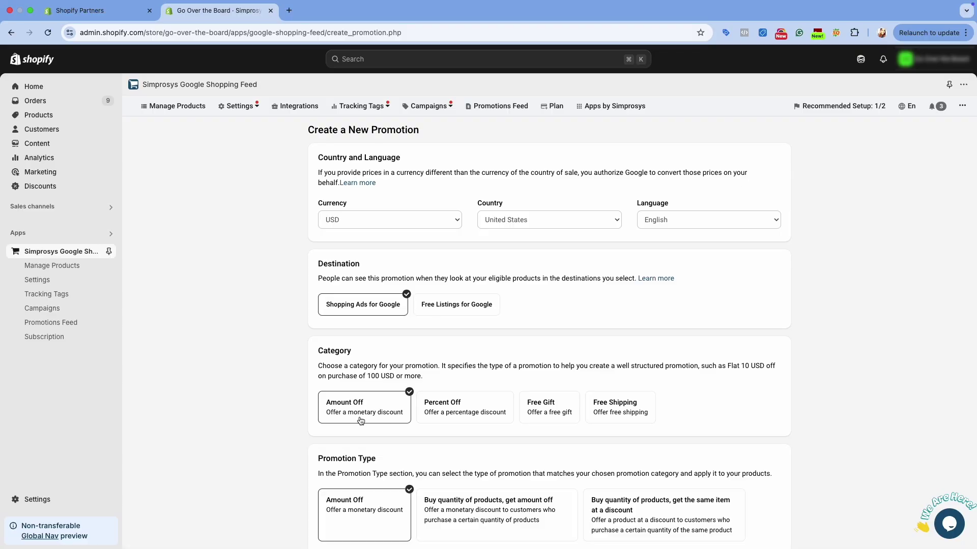
scroll(360, 422, down, 1)
scroll(360, 421, down, 5)
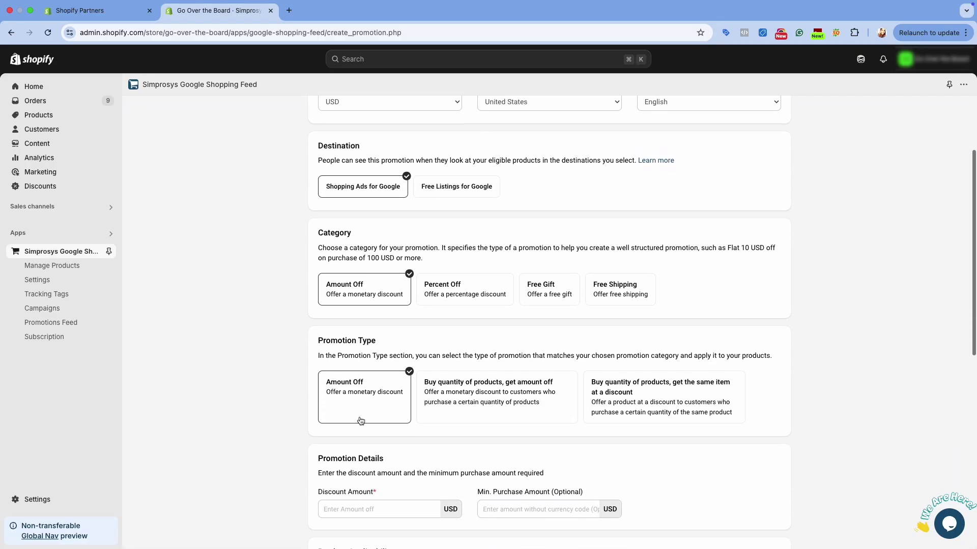
scroll(360, 420, down, 2)
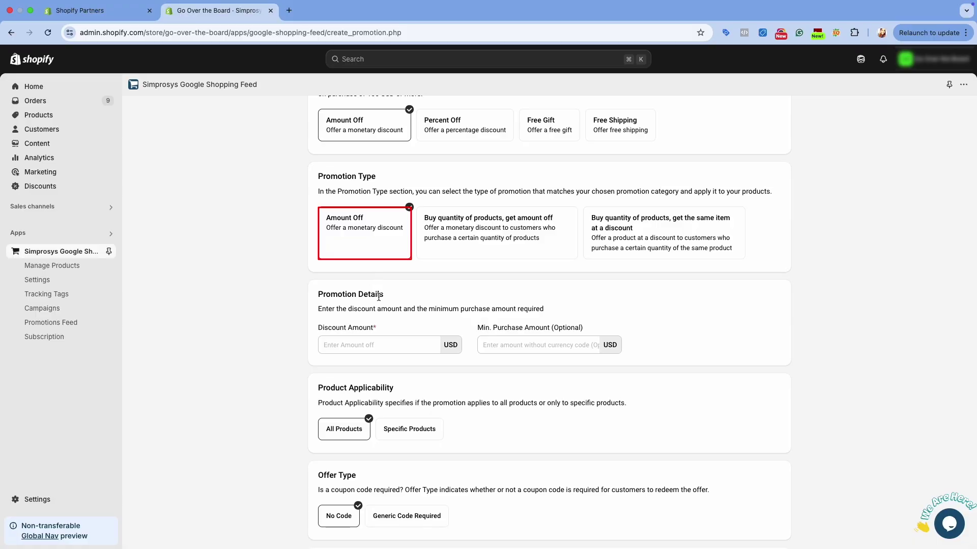
Enter a 100 USD discount amount and an 800 USD minimum purchase.
click(396, 350)
text(100)
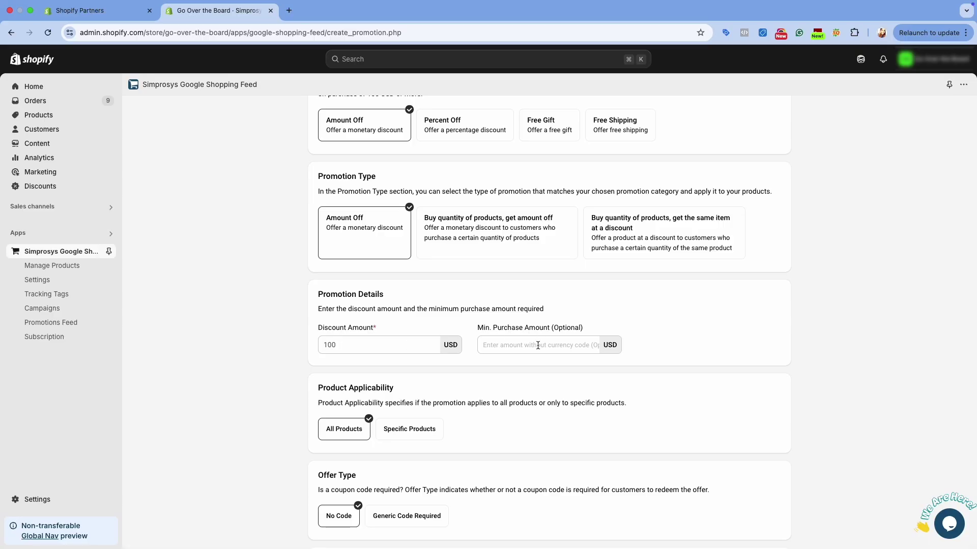
text(800)
scroll(538, 422, down, 3)
click(346, 275)
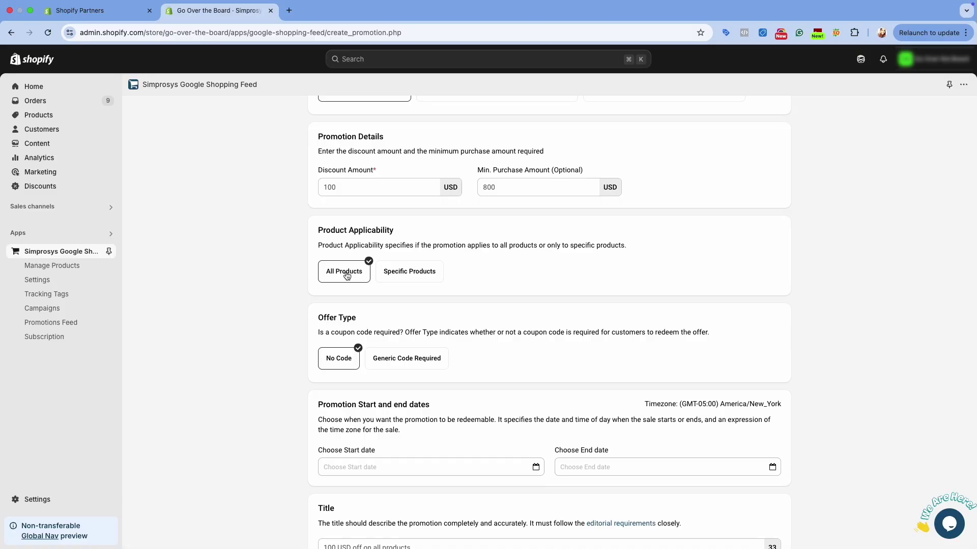
Keep the offer applying to All Products with No Code required.
click(403, 282)
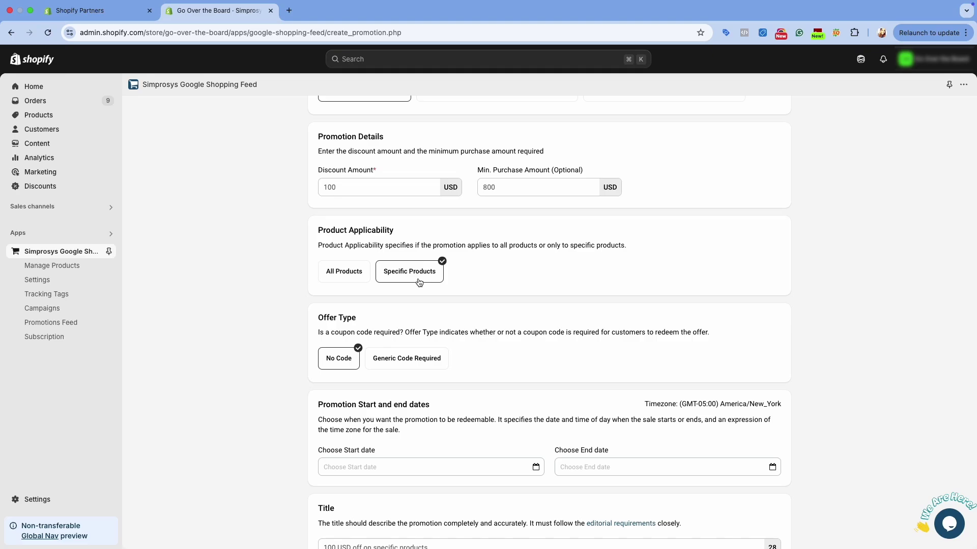
click(345, 277)
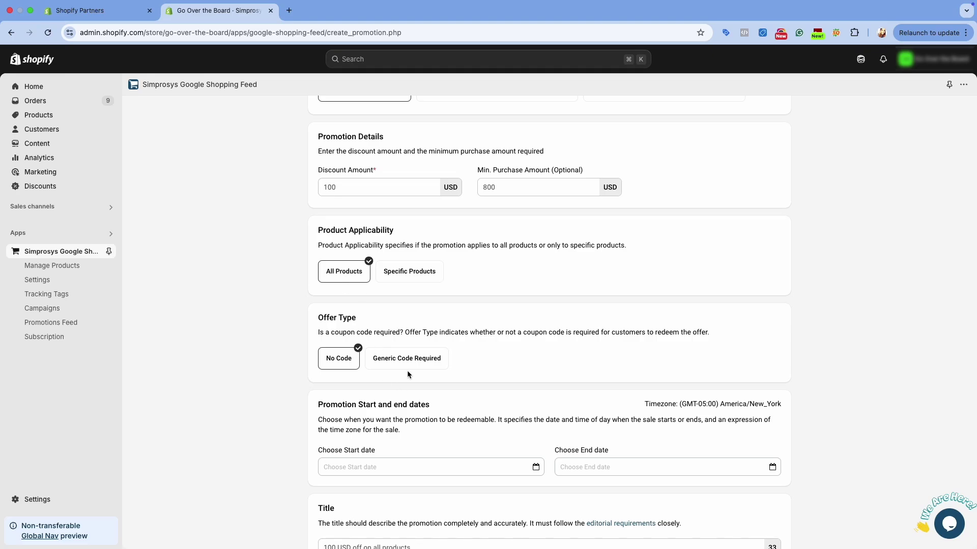
scroll(408, 375, down, 2)
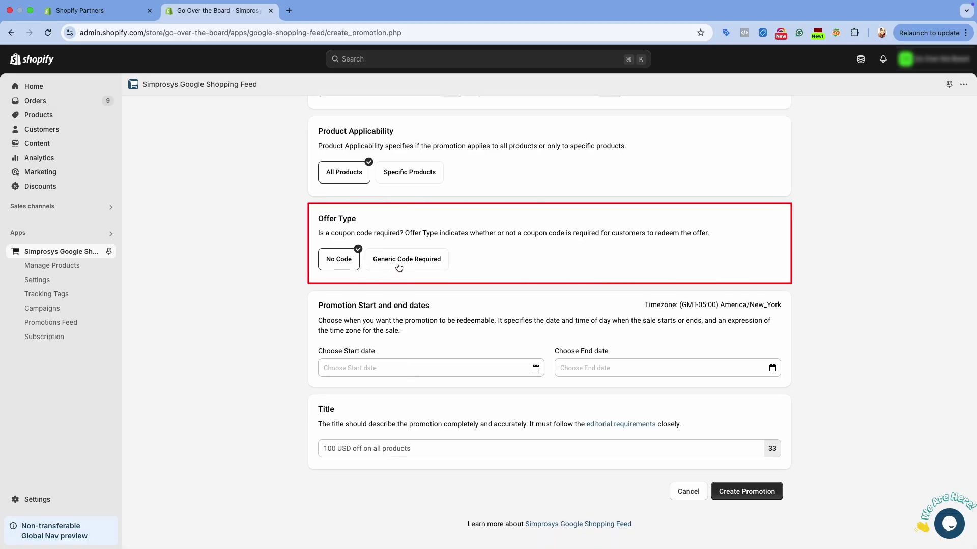
click(399, 268)
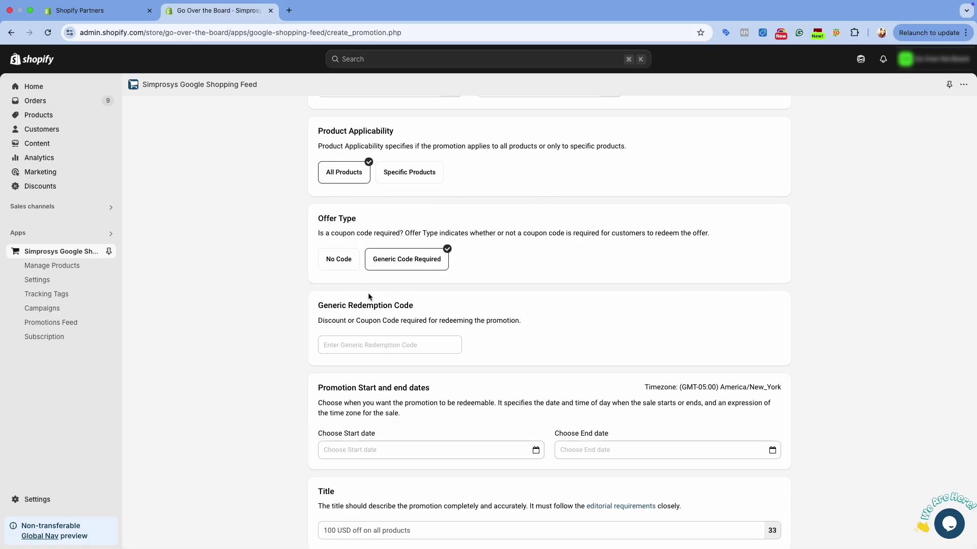
click(345, 269)
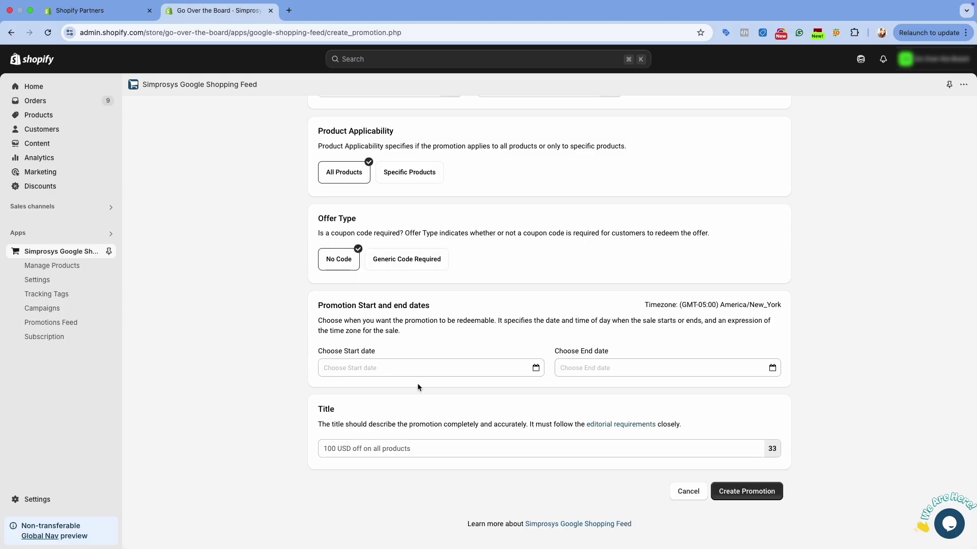
Schedule the promotion from 7 to 31 March 2025 and create it.
click(536, 369)
click(441, 437)
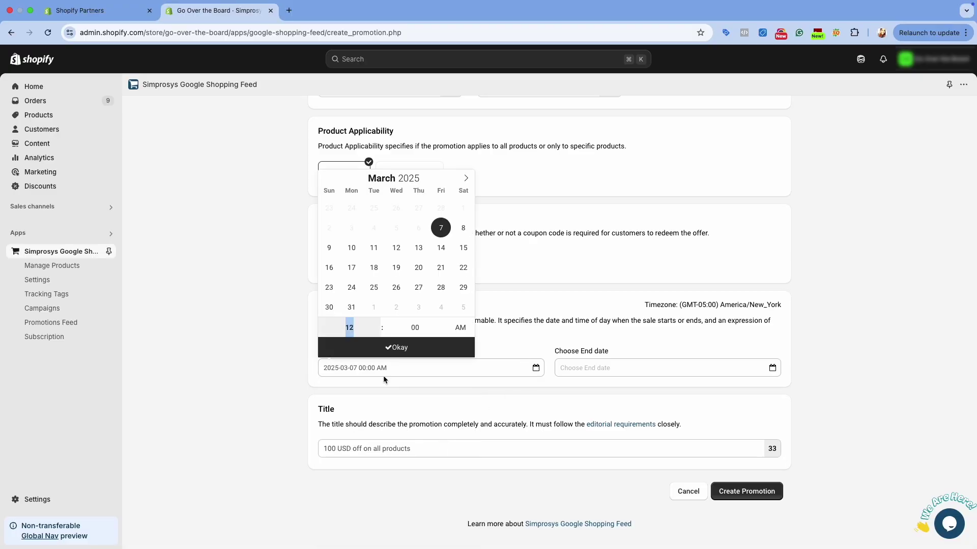
click(465, 347)
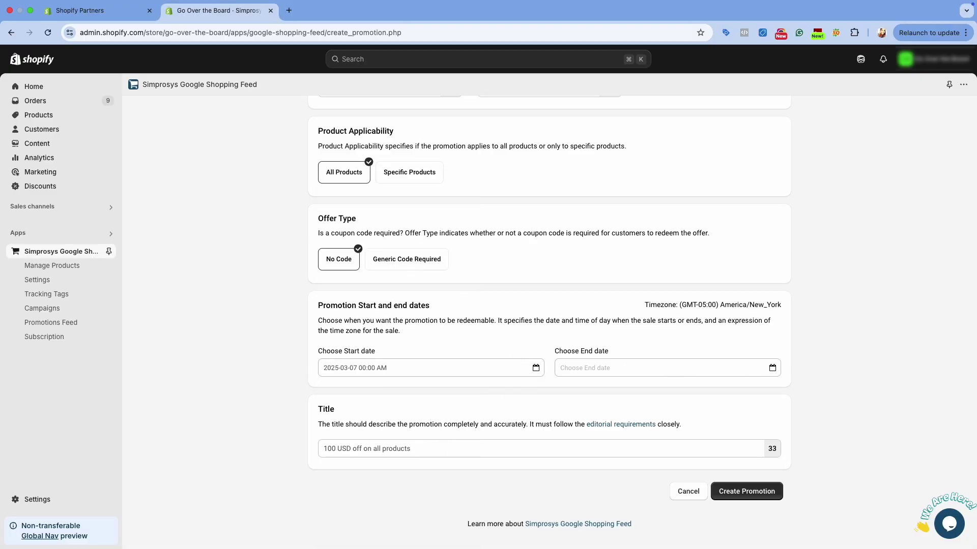
click(771, 369)
click(588, 516)
click(624, 347)
click(758, 496)
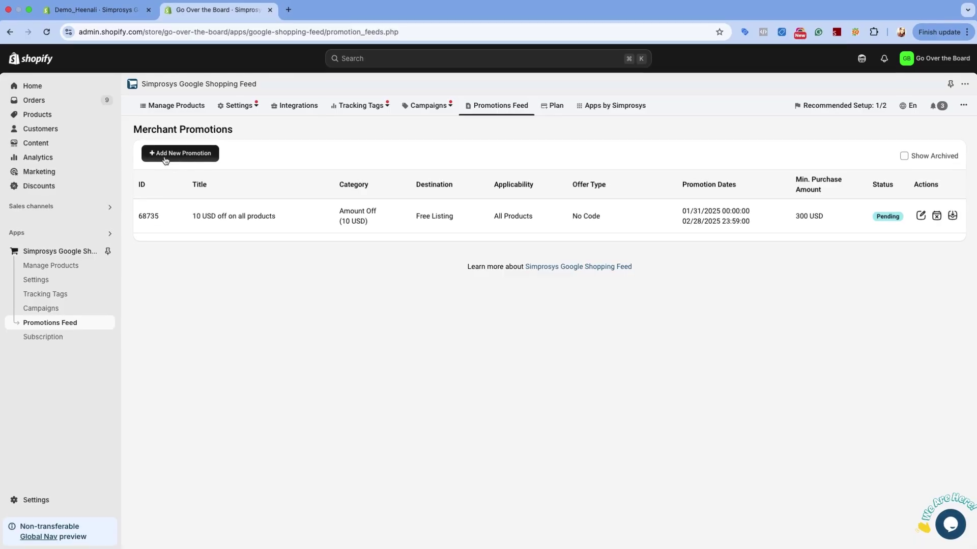
Start a second promotion targeting both Shopping Ads and Free Listings for Google.
click(102, 131)
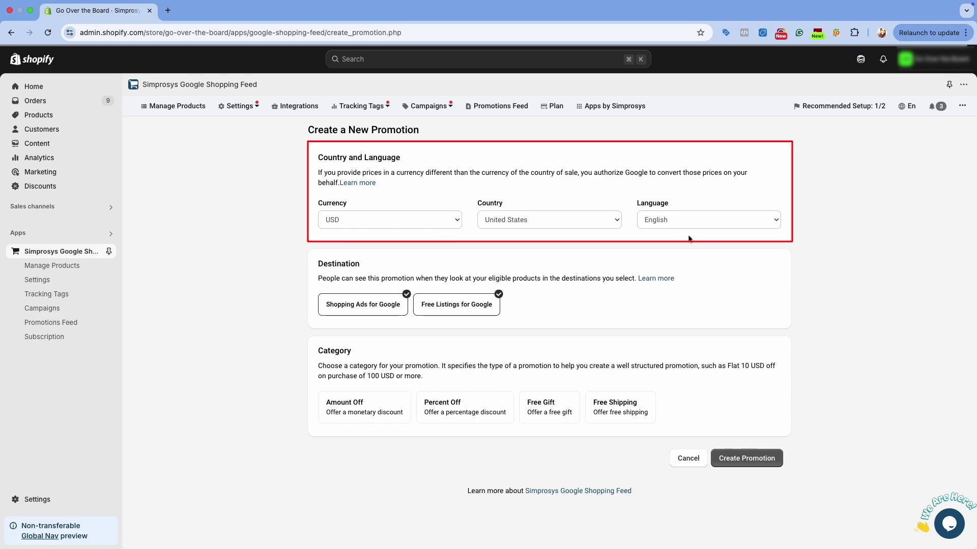
click(369, 313)
click(436, 316)
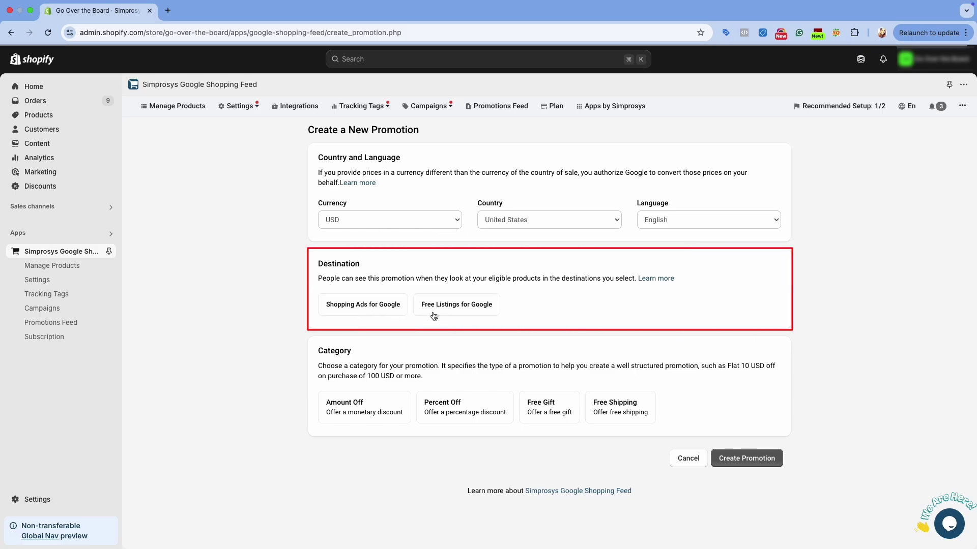
click(396, 317)
click(432, 316)
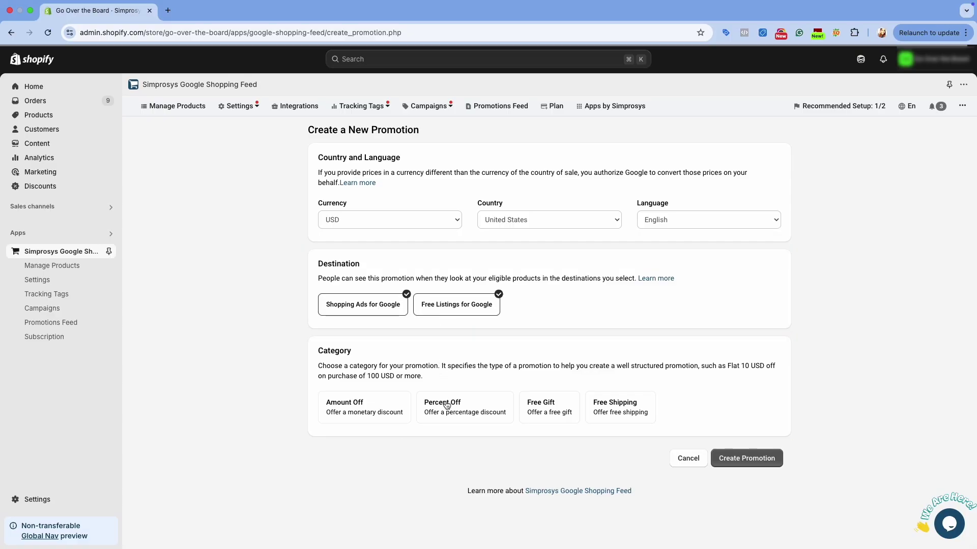
Choose Percent Off as the promotion category and type.
click(457, 418)
scroll(456, 418, down, 10)
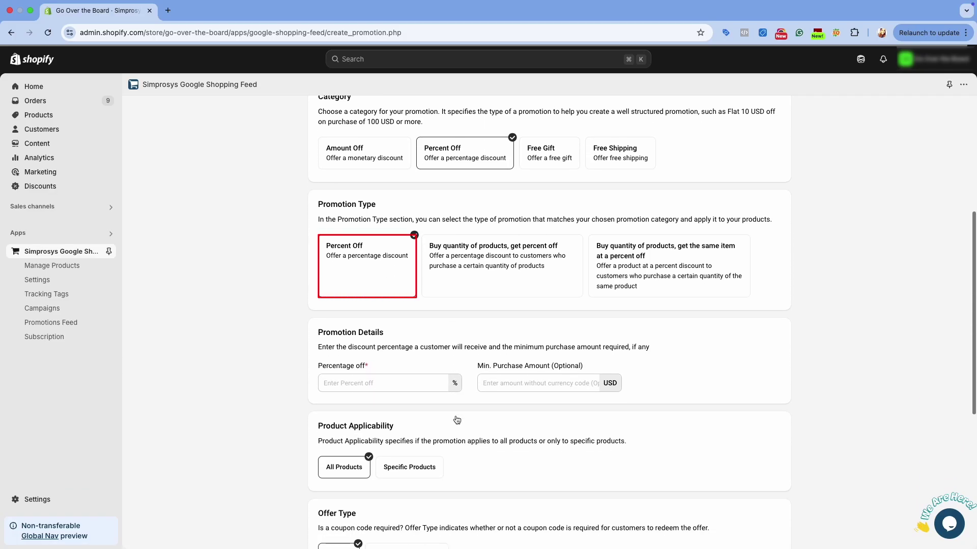
scroll(457, 419, down, 1)
Enter 15% off with a 1000 USD minimum purchase.
click(395, 341)
text(1000)
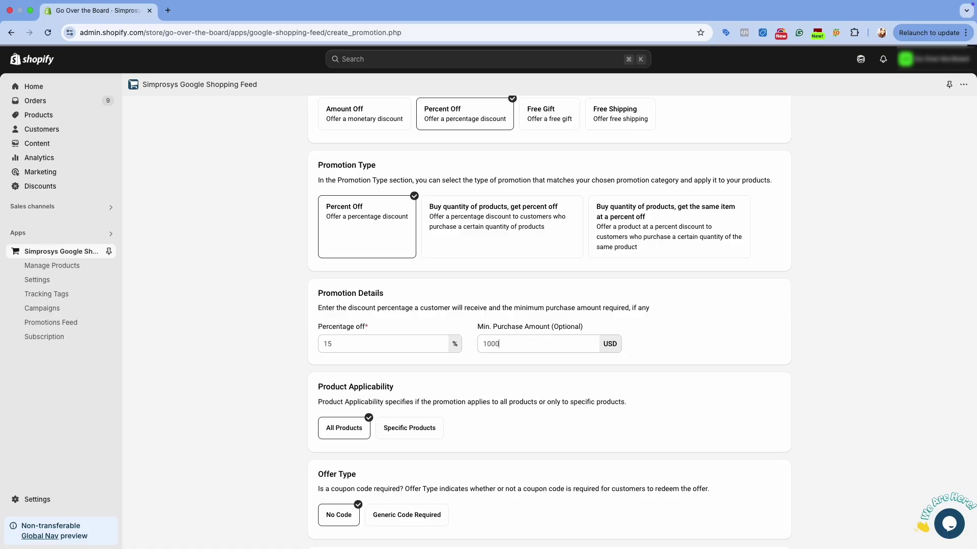
scroll(554, 397, down, 5)
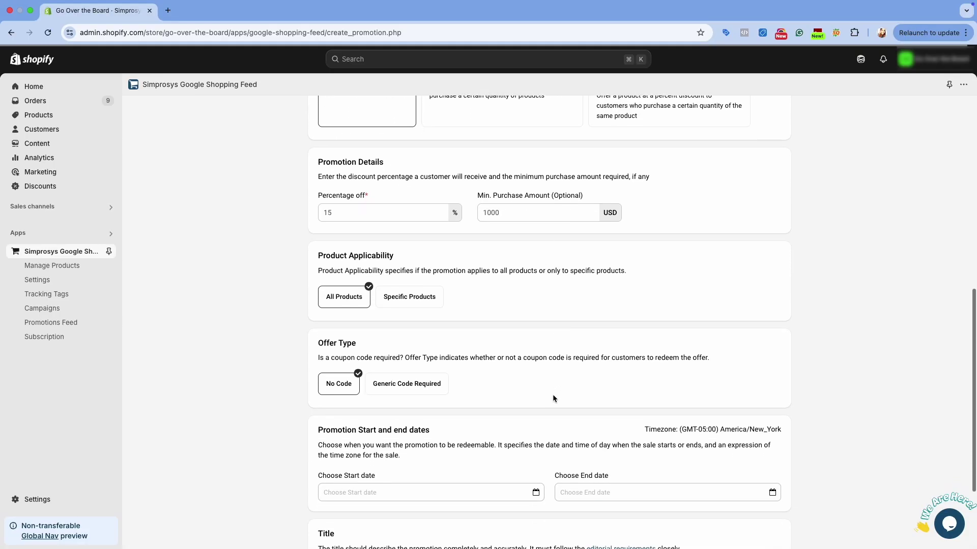
scroll(553, 395, down, 1)
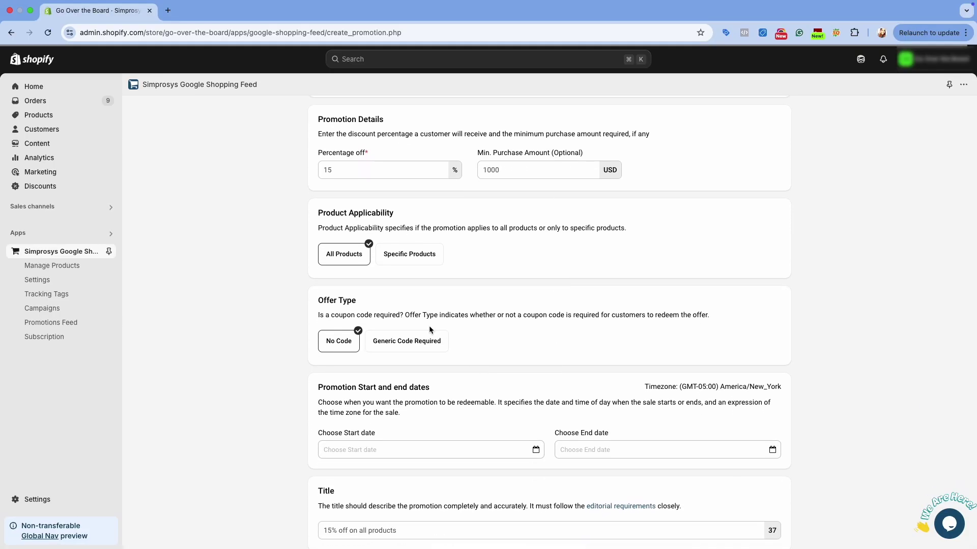
Limit it to specific products and require the generic code 'Snowoff'.
click(405, 264)
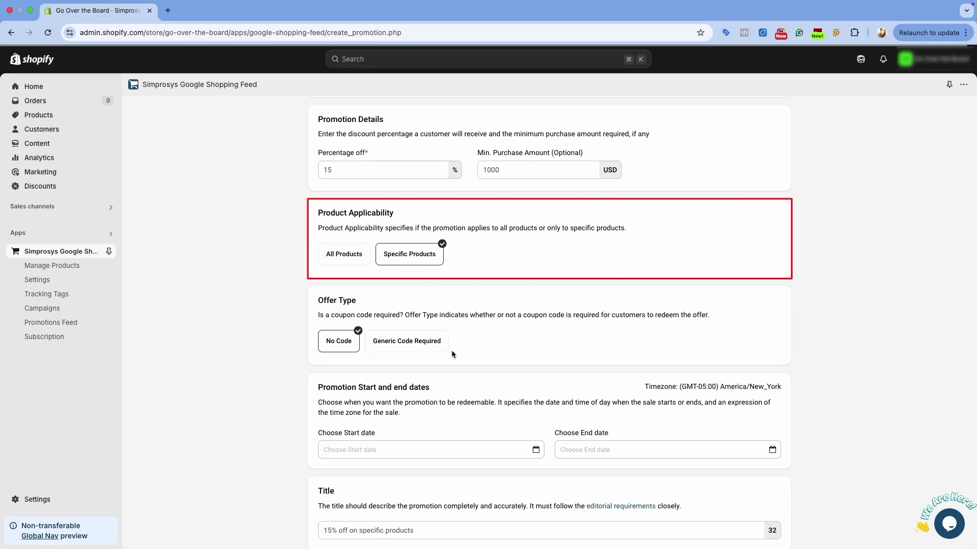
scroll(451, 350, down, 3)
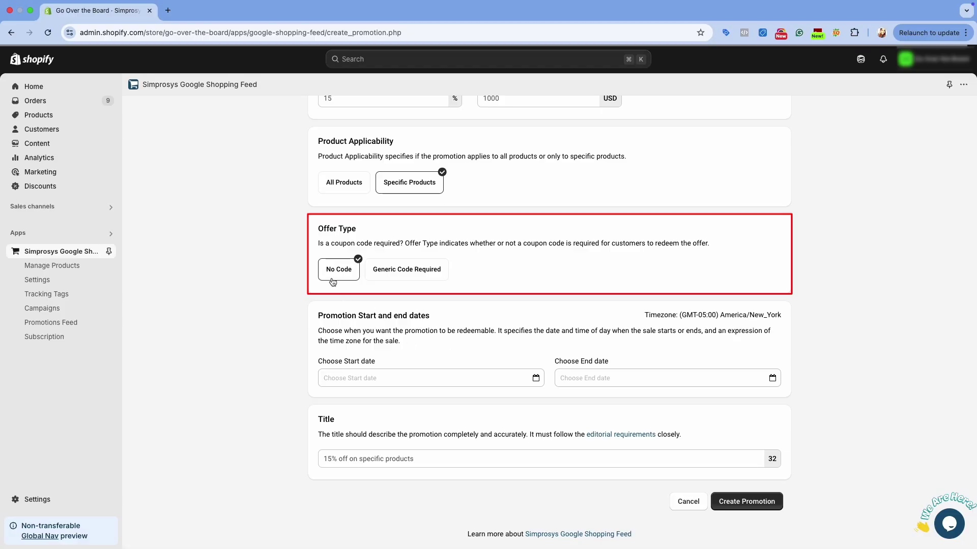
click(391, 280)
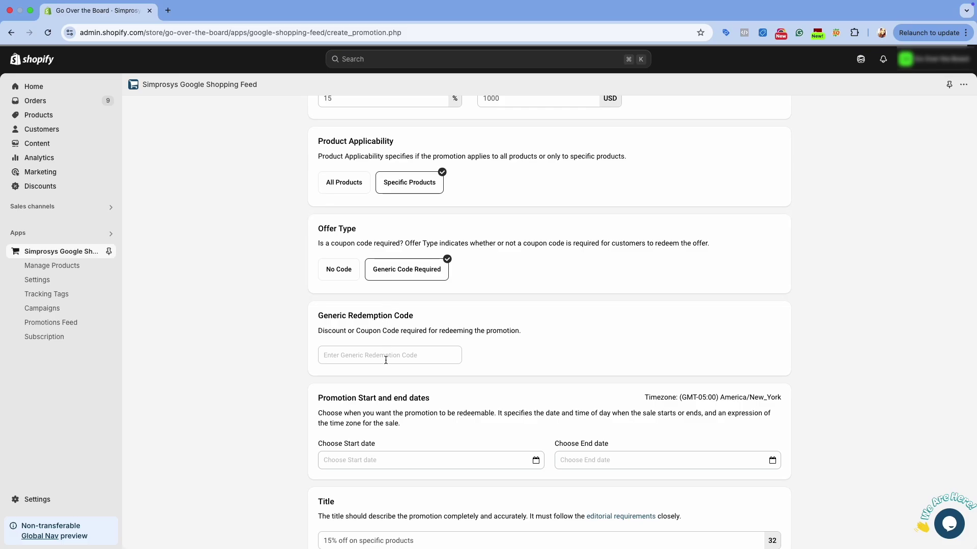
text(S)
scroll(416, 414, down, 3)
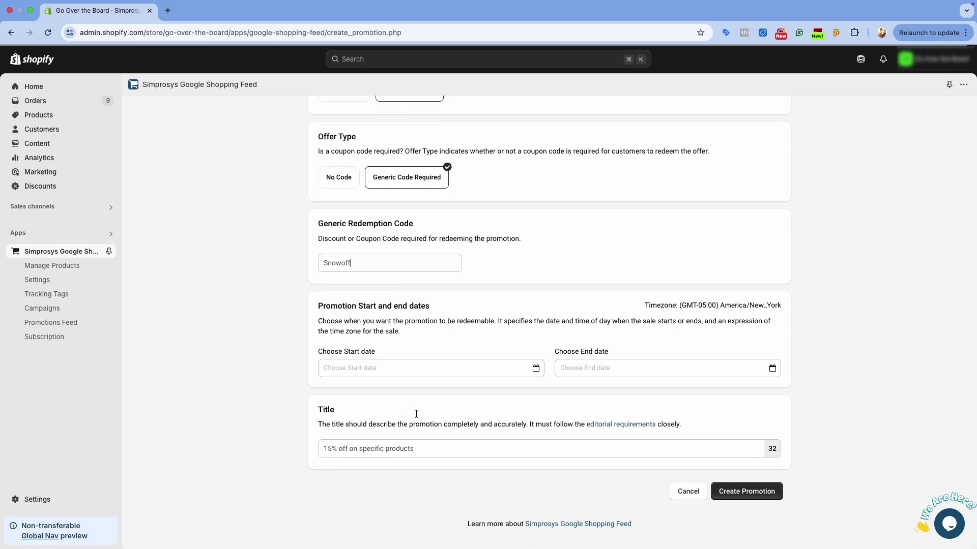
Run the promotion from 8 to 31 March 2025.
click(536, 370)
click(463, 437)
click(755, 377)
click(588, 517)
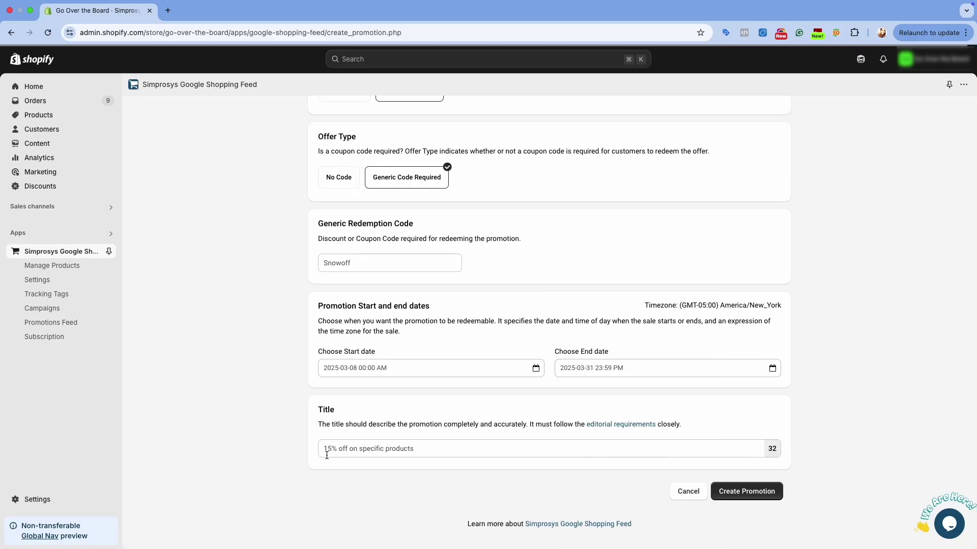
Create the '15% off on specific products' promotion.
click(753, 492)
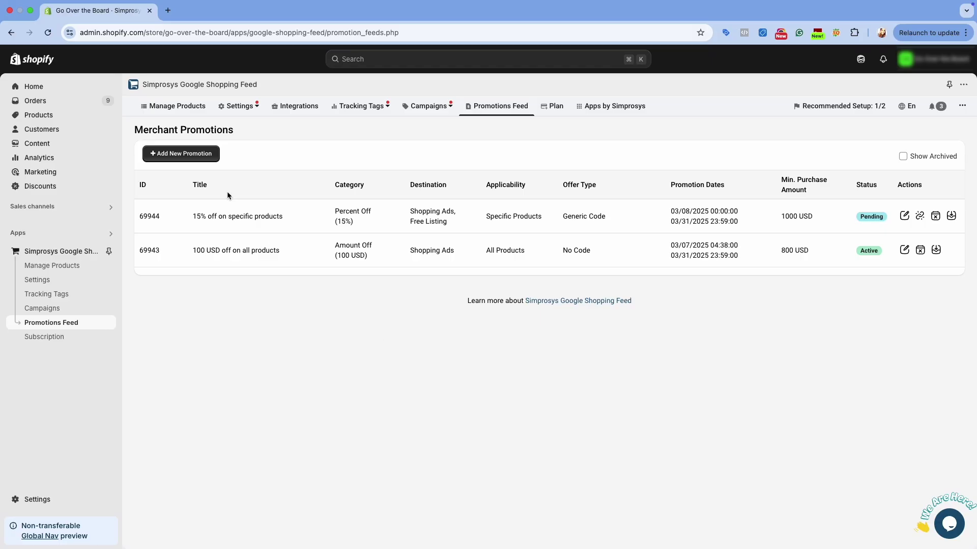
In Manage Products, filter the product list to Product Type Snowboard.
click(183, 106)
click(178, 169)
click(204, 220)
click(183, 443)
click(203, 257)
click(207, 274)
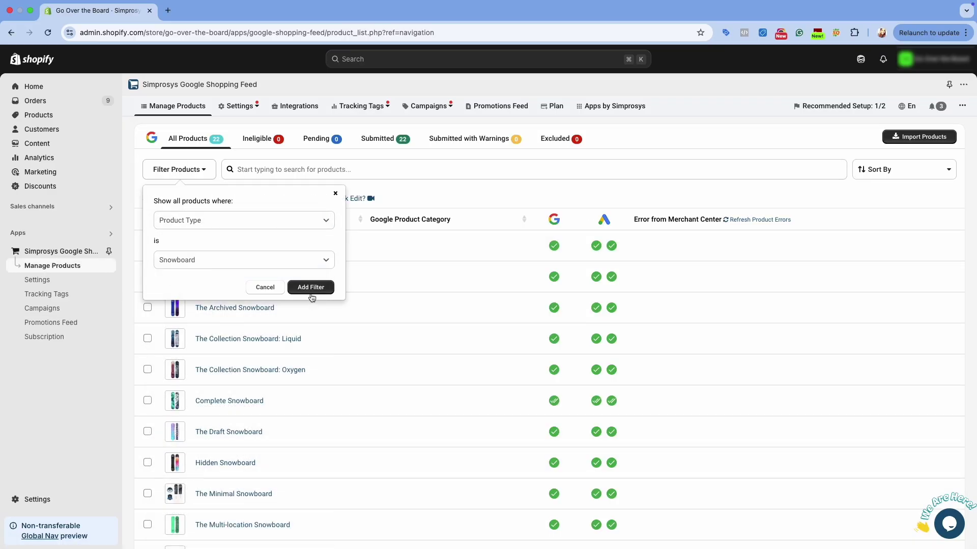
click(309, 285)
scroll(312, 300, down, 2)
scroll(312, 303, up, 2)
Bulk-assign '15% off on specific products' to all 11 snowboards, then open The Collection Snowboard: Hydrogen.
click(148, 237)
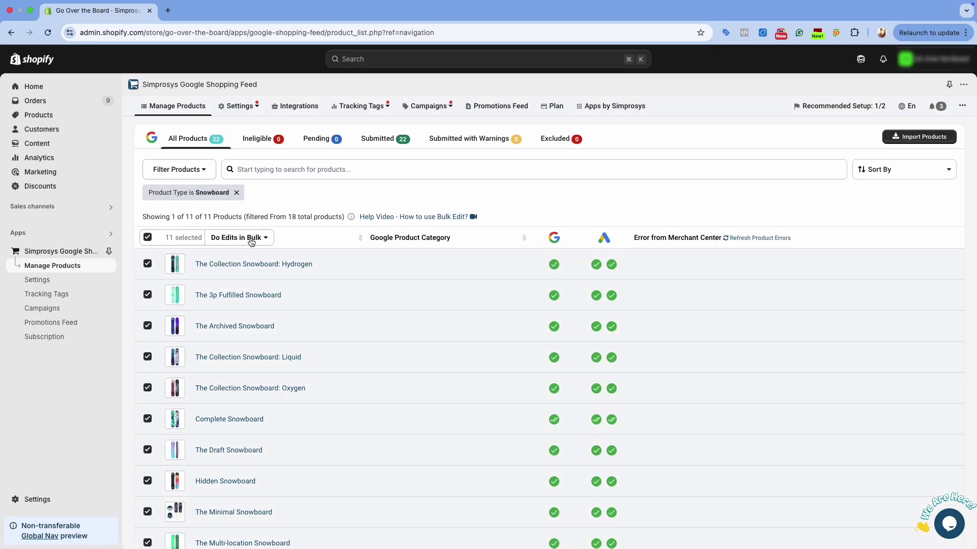
click(252, 239)
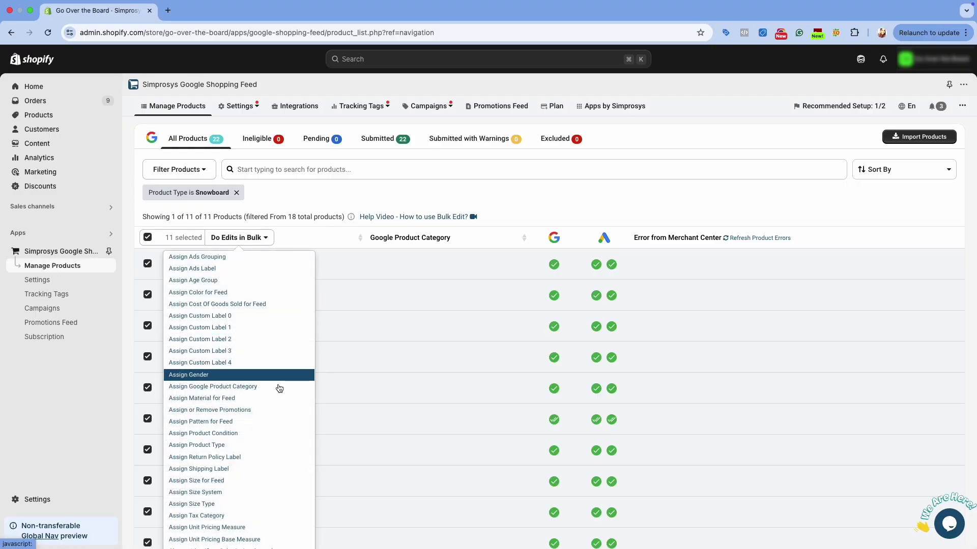
click(284, 411)
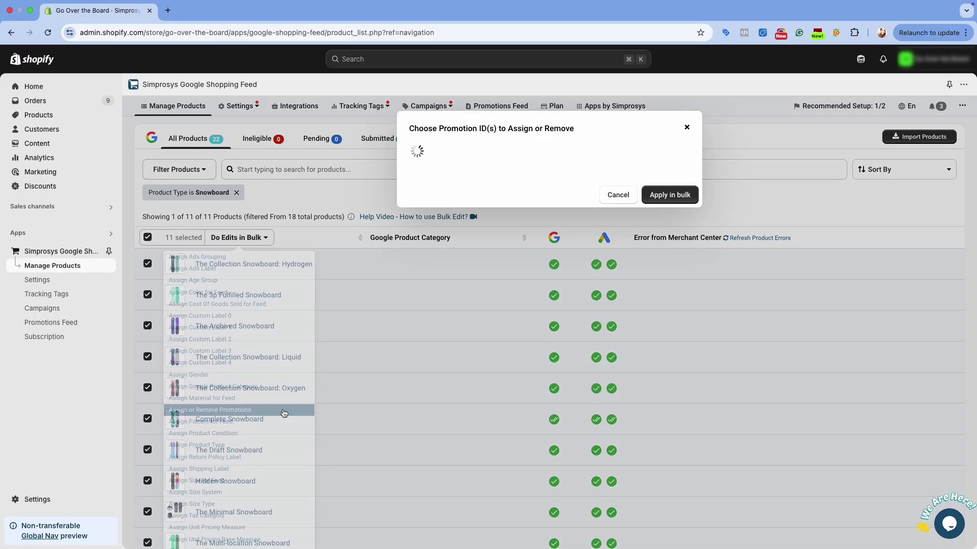
click(469, 153)
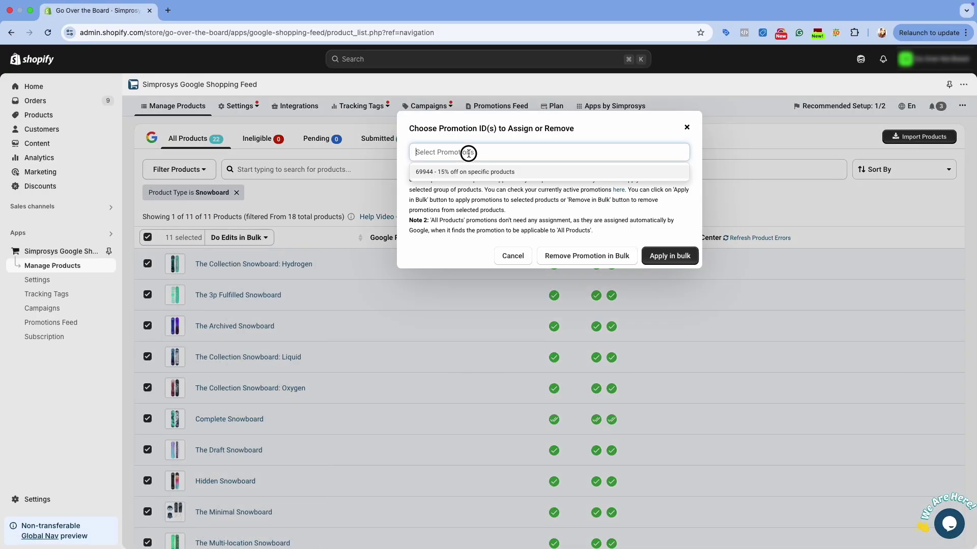
click(486, 176)
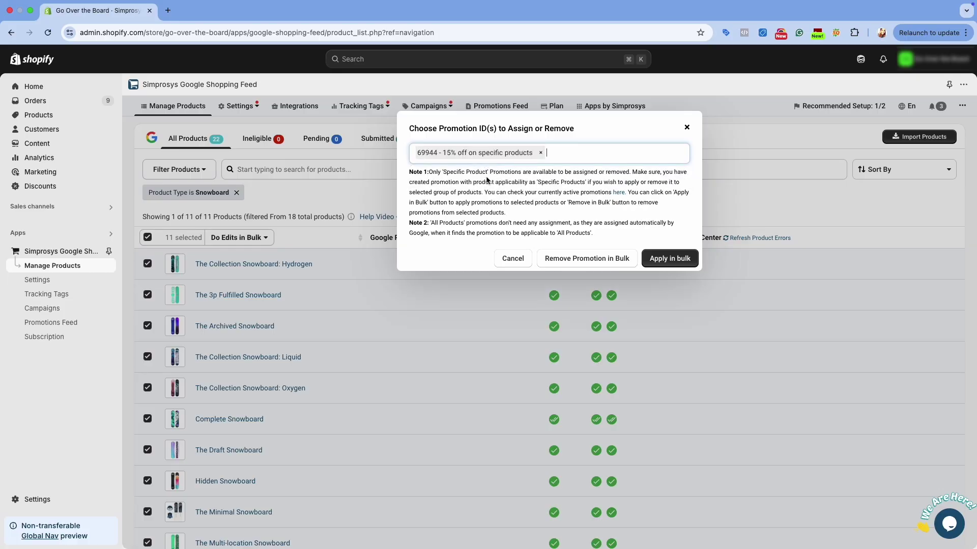
click(656, 262)
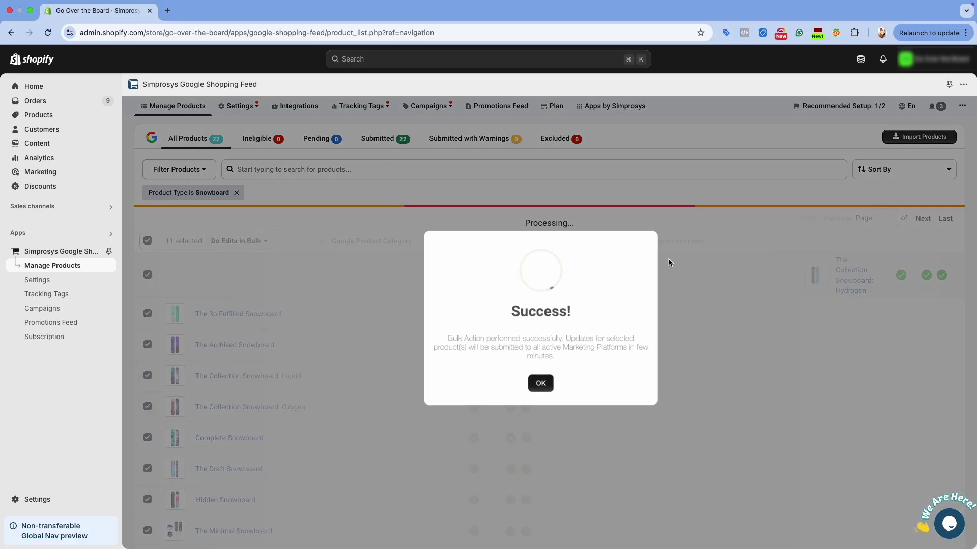
click(542, 385)
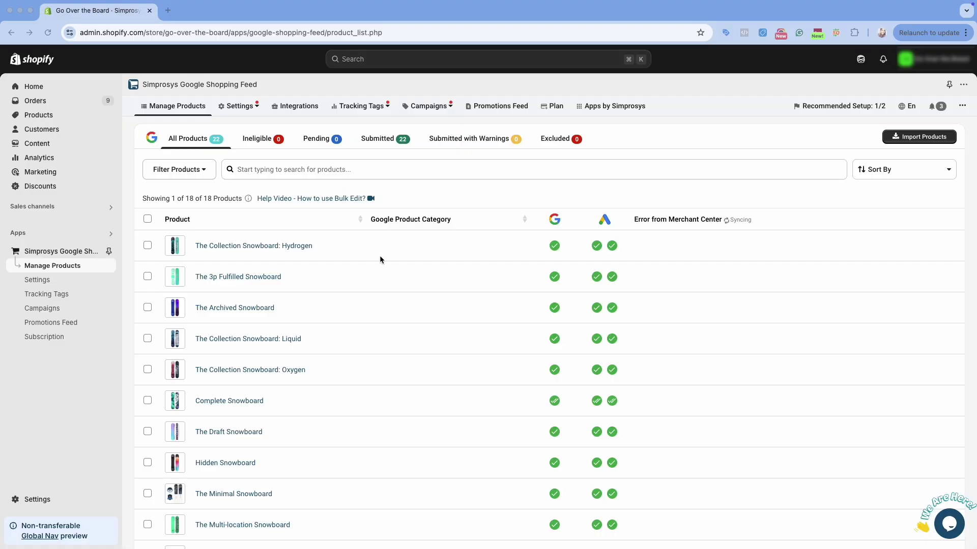
click(260, 247)
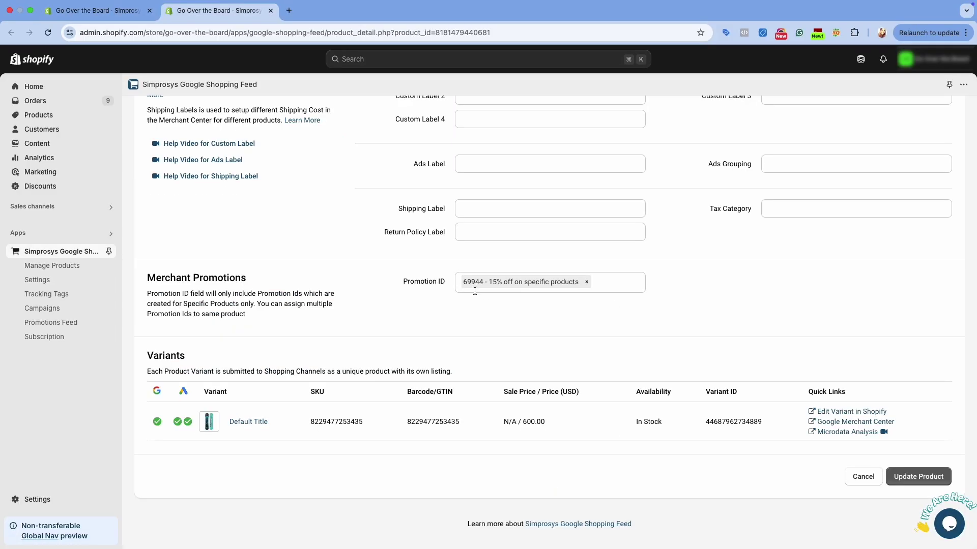